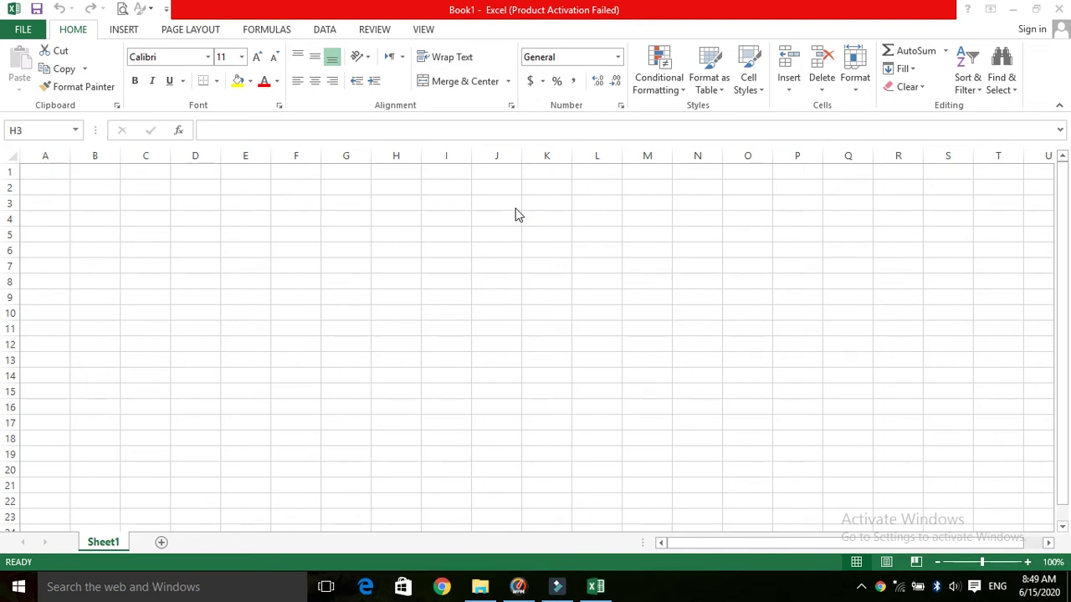
# Insert an equation at cell G3 from the Insert tab and type 1/2 into it
pyautogui.click(124, 32)
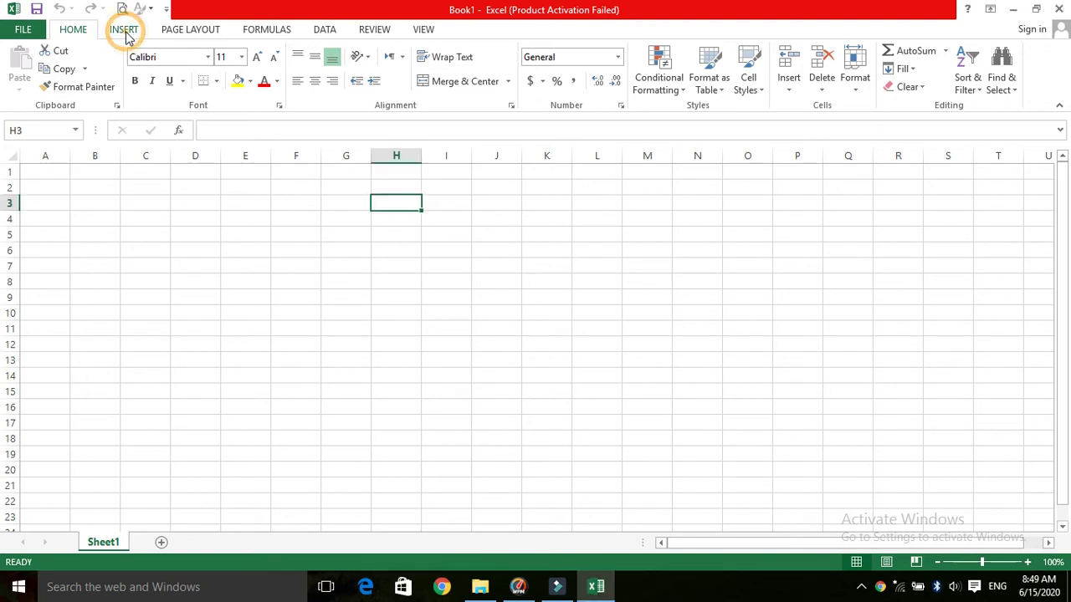
pyautogui.click(118, 35)
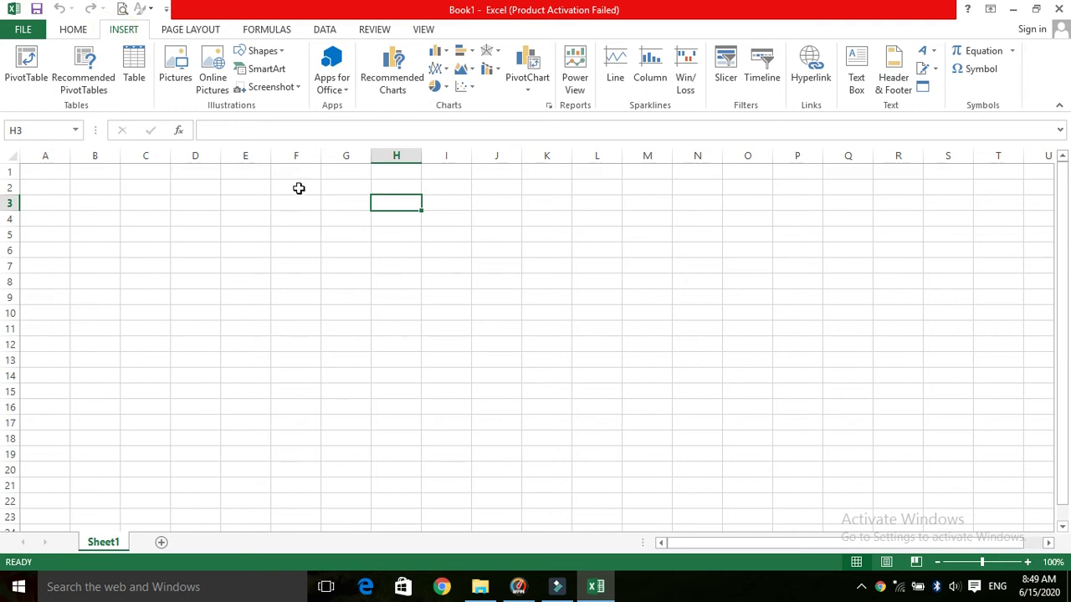
pyautogui.click(344, 199)
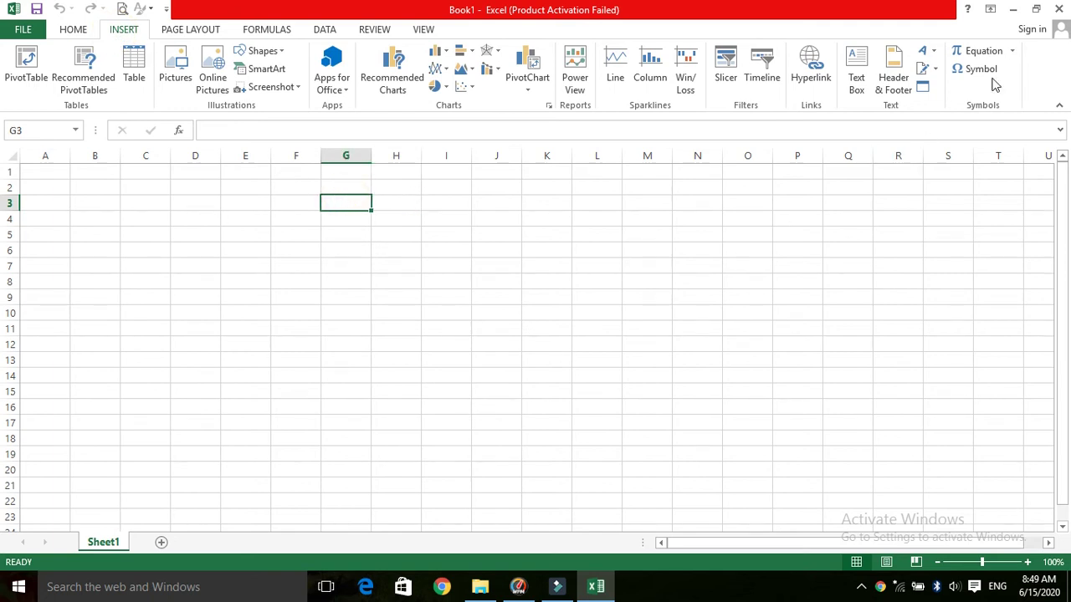
pyautogui.click(1004, 52)
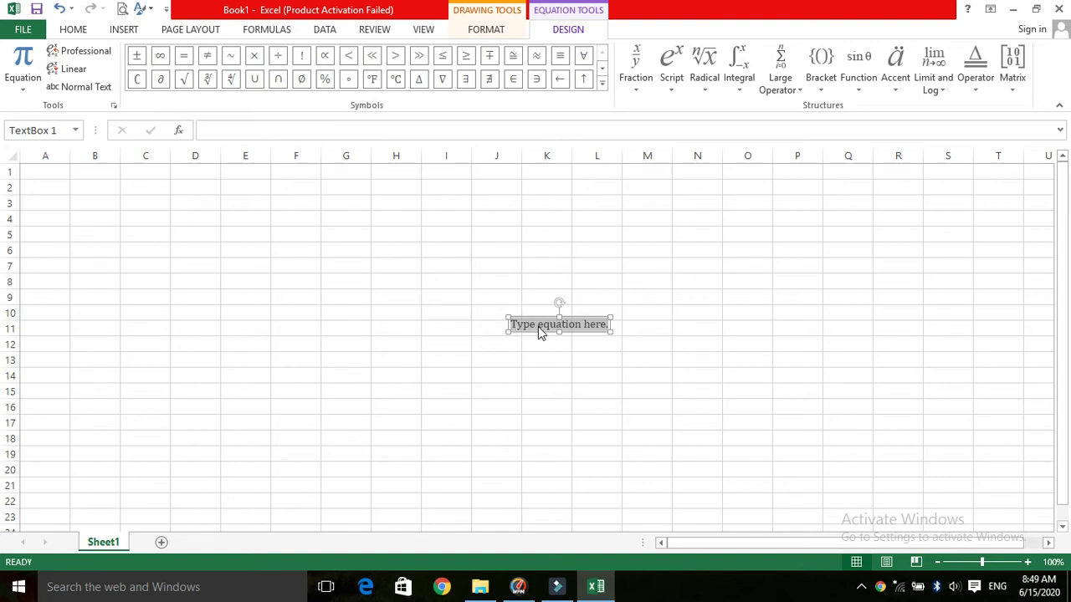
pyautogui.write('1/2')
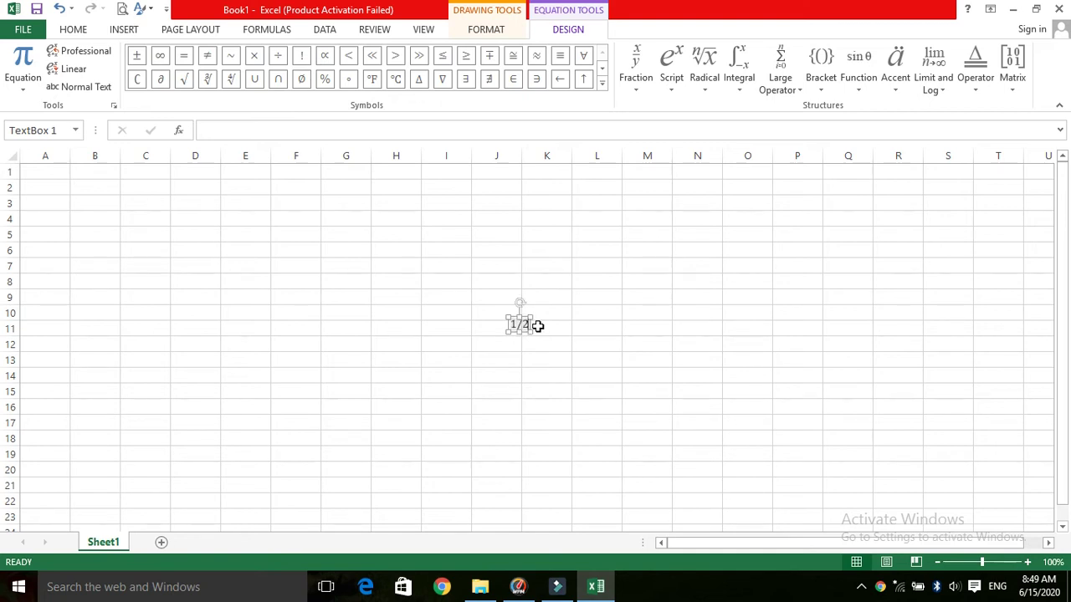
# Turn 1/2 into a stacked fraction, widen the equation box, and select the fraction
pyautogui.press('space')
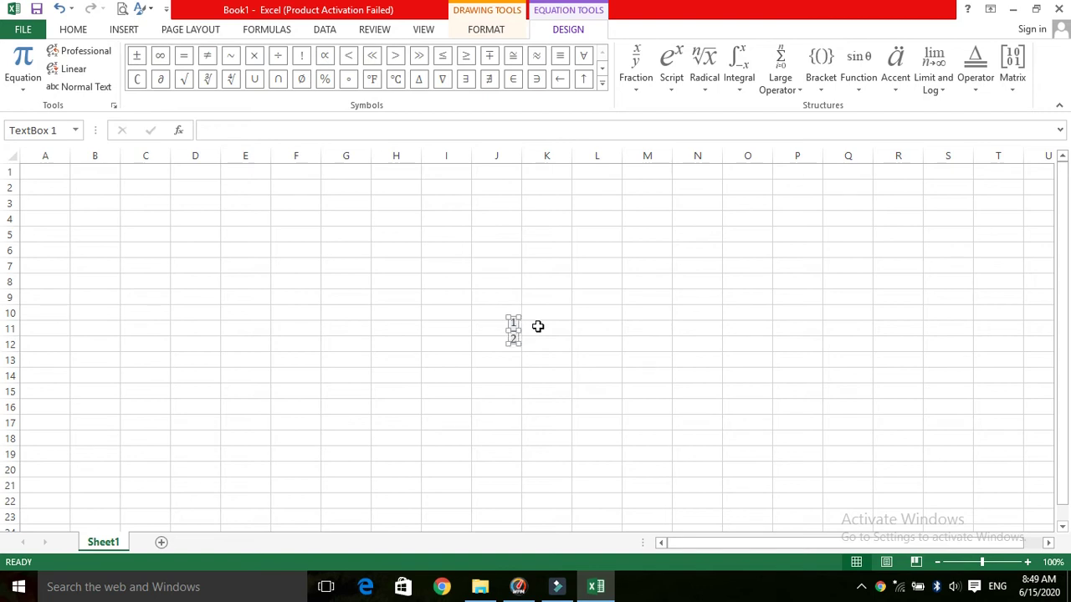
pyautogui.moveTo(520, 328); pyautogui.dragTo(567, 323)
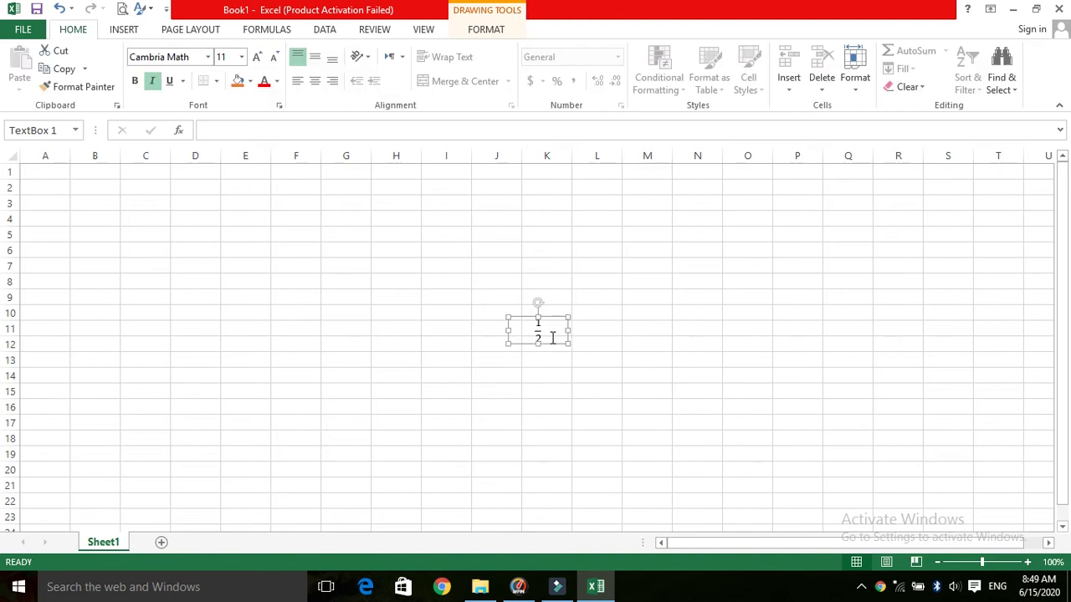
pyautogui.moveTo(538, 321); pyautogui.dragTo(540, 368)
pyautogui.moveTo(544, 331); pyautogui.dragTo(540, 335)
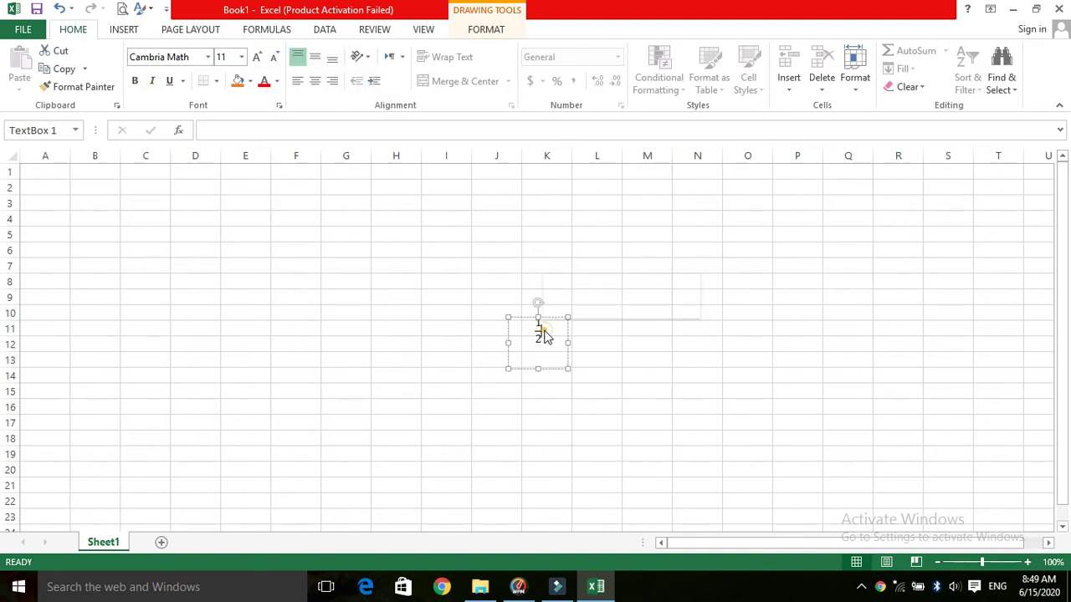
# Set the fraction's font size to 20 and deselect the equation box
pyautogui.click(241, 57)
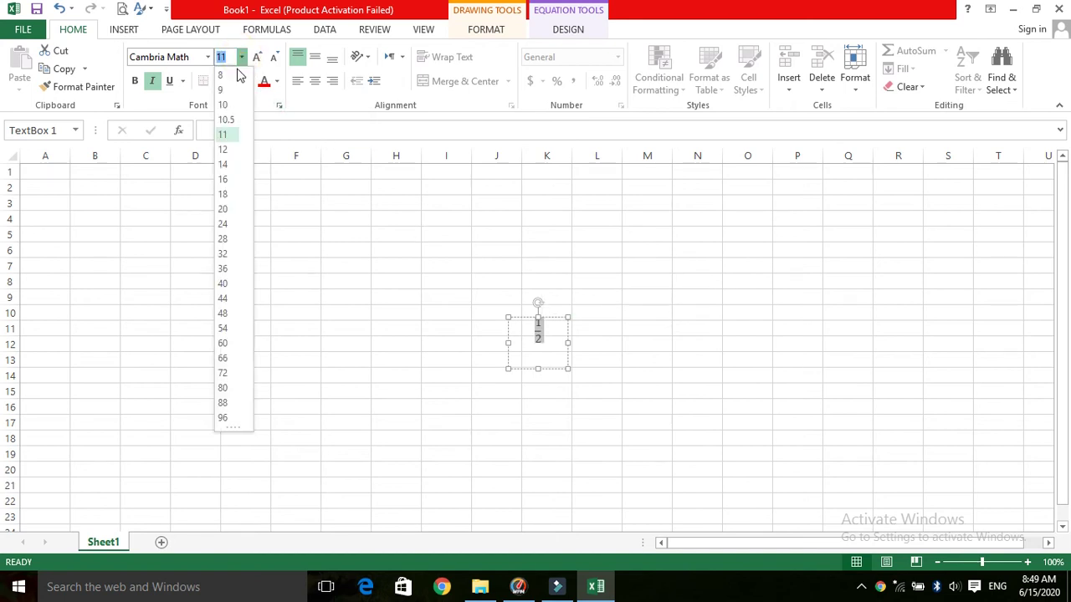
pyautogui.click(231, 210)
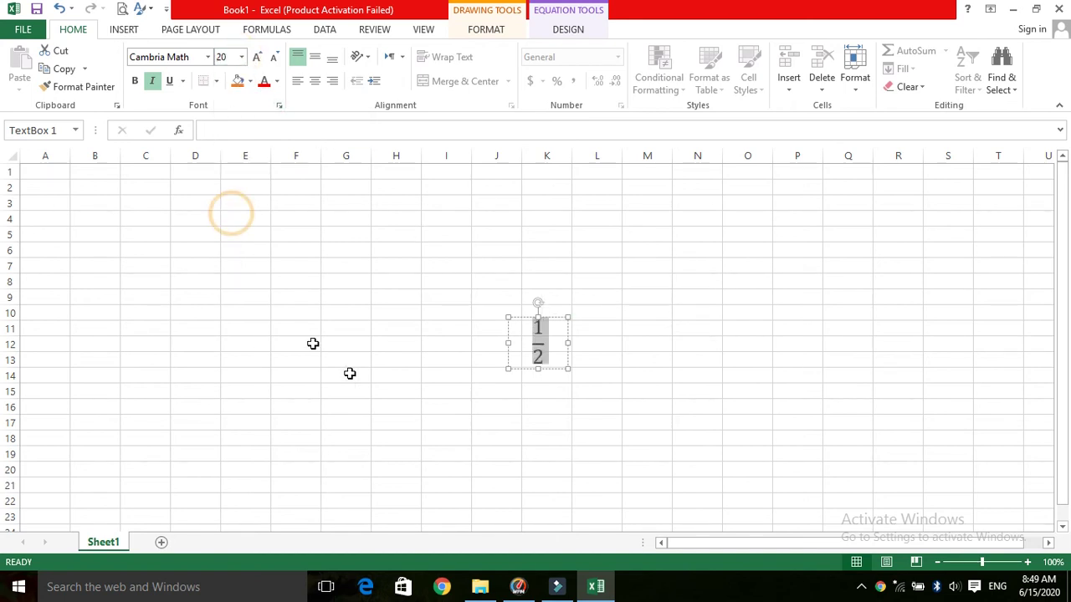
pyautogui.click(550, 342)
pyautogui.click(556, 318)
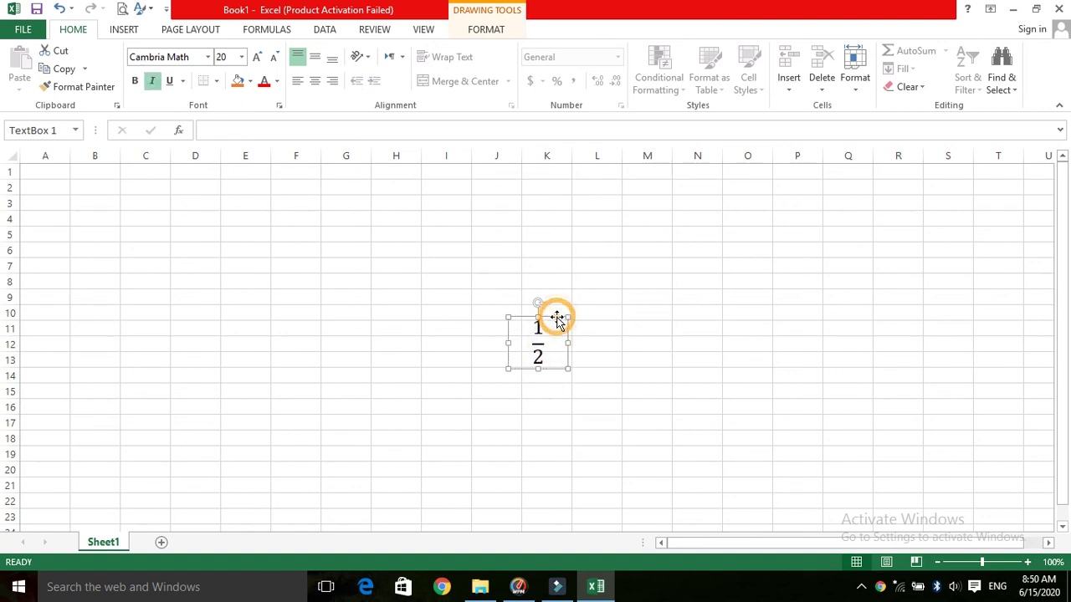
pyautogui.click(580, 277)
pyautogui.click(126, 30)
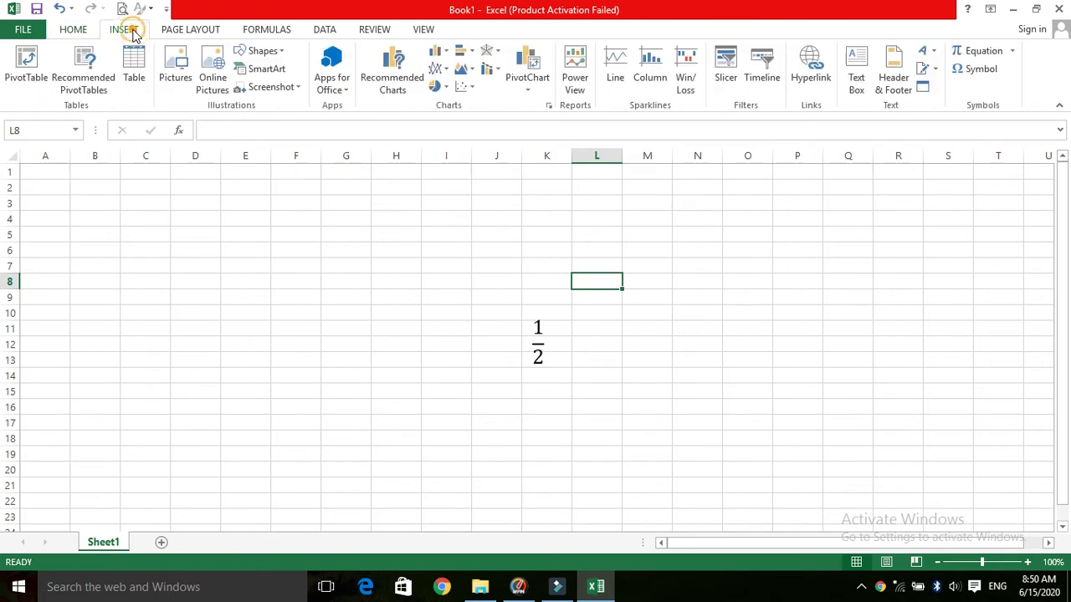
# Insert a second empty equation box and browse the Matrix structures gallery
pyautogui.click(983, 51)
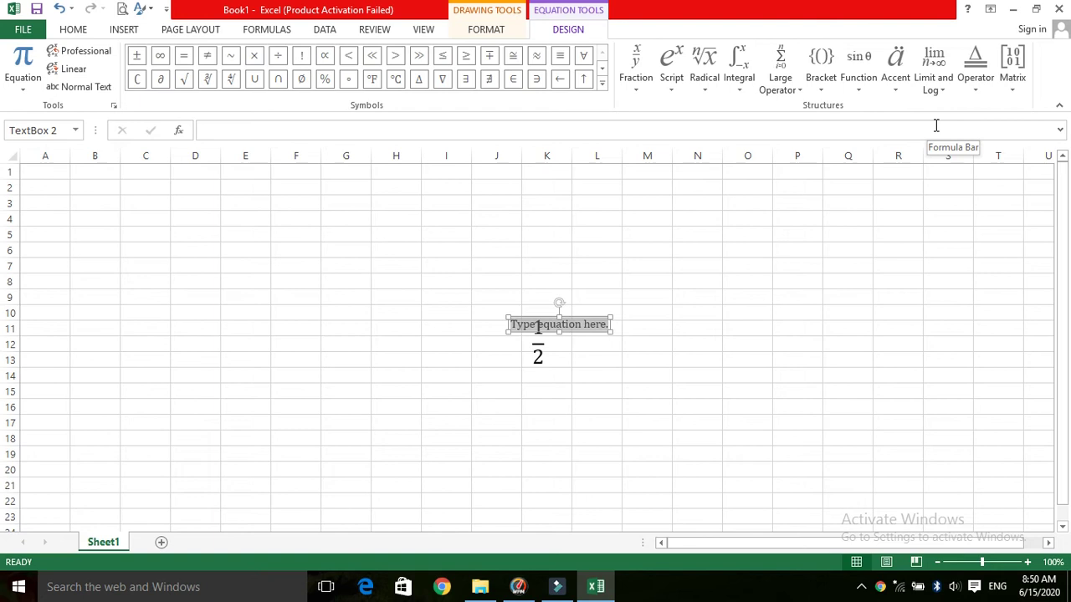
pyautogui.click(1011, 92)
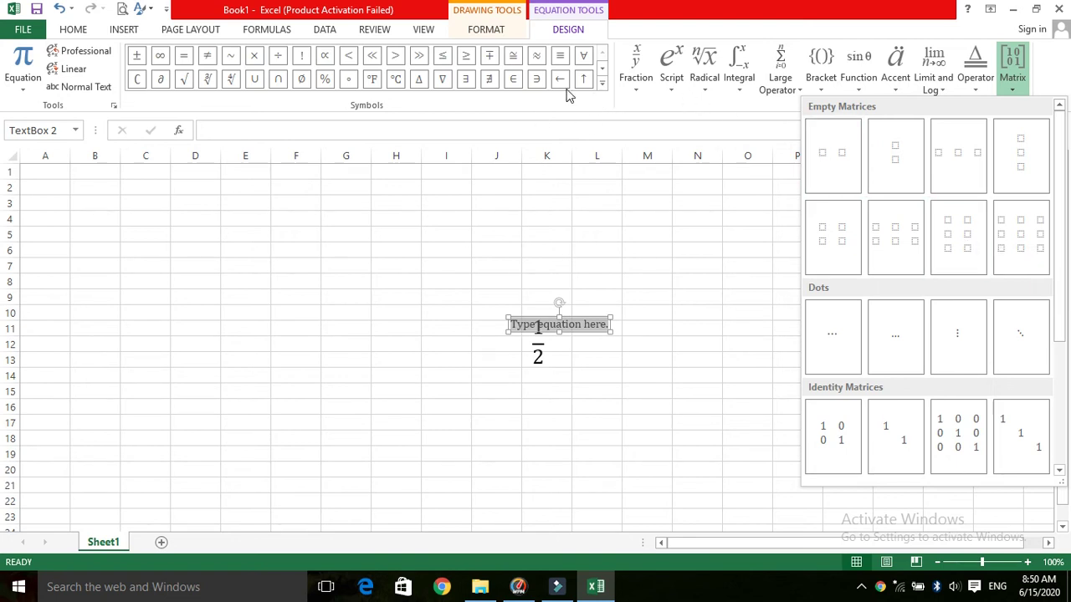
pyautogui.click(603, 86)
# Expand the full Basic Math equation symbols gallery
pyautogui.click(604, 86)
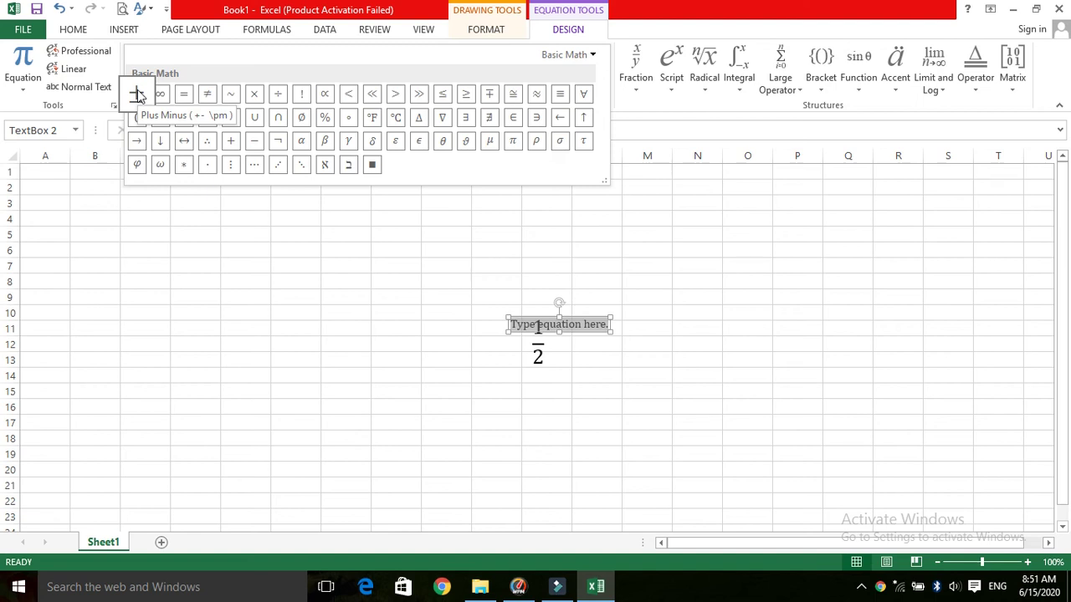
# Browse the Fraction structures, then the Script subscript and superscript structures
pyautogui.click(640, 94)
pyautogui.click(639, 93)
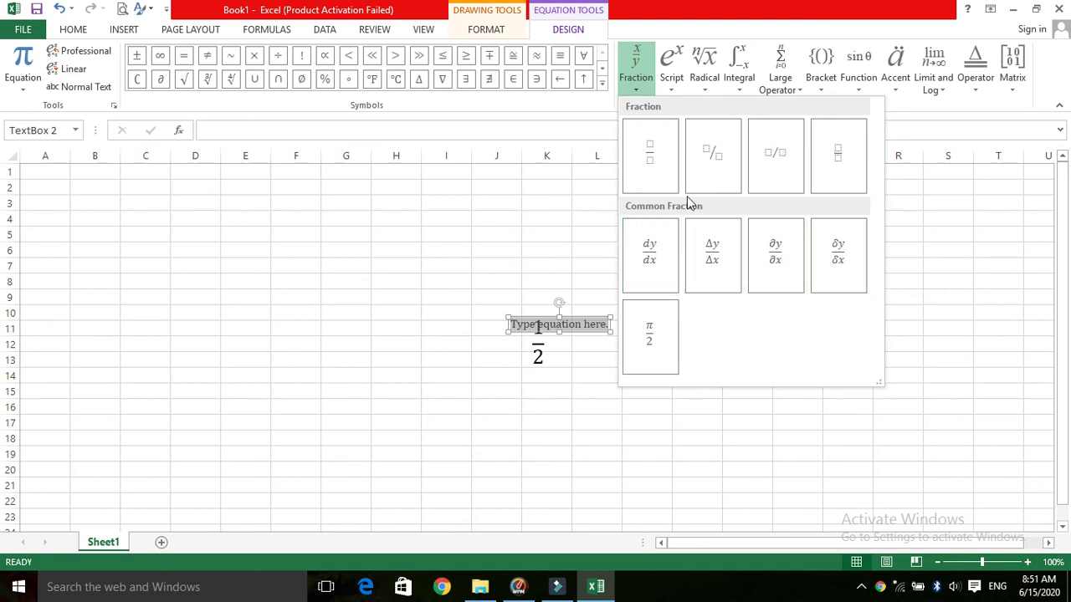
pyautogui.click(674, 89)
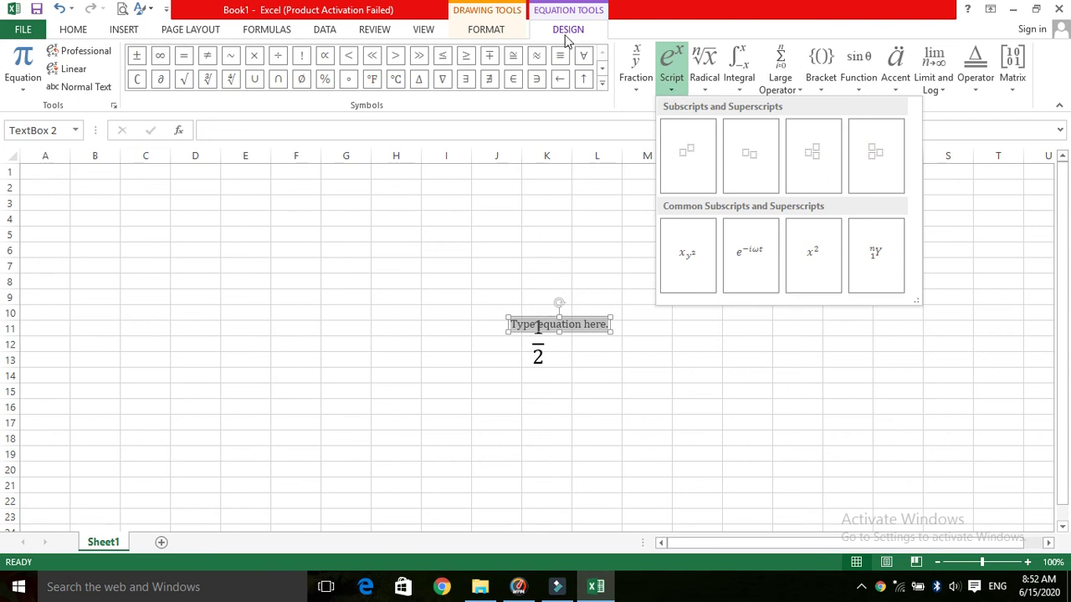
# View the Drawing Tools Format options, then go back to the Equation Tools Design tab
pyautogui.click(507, 33)
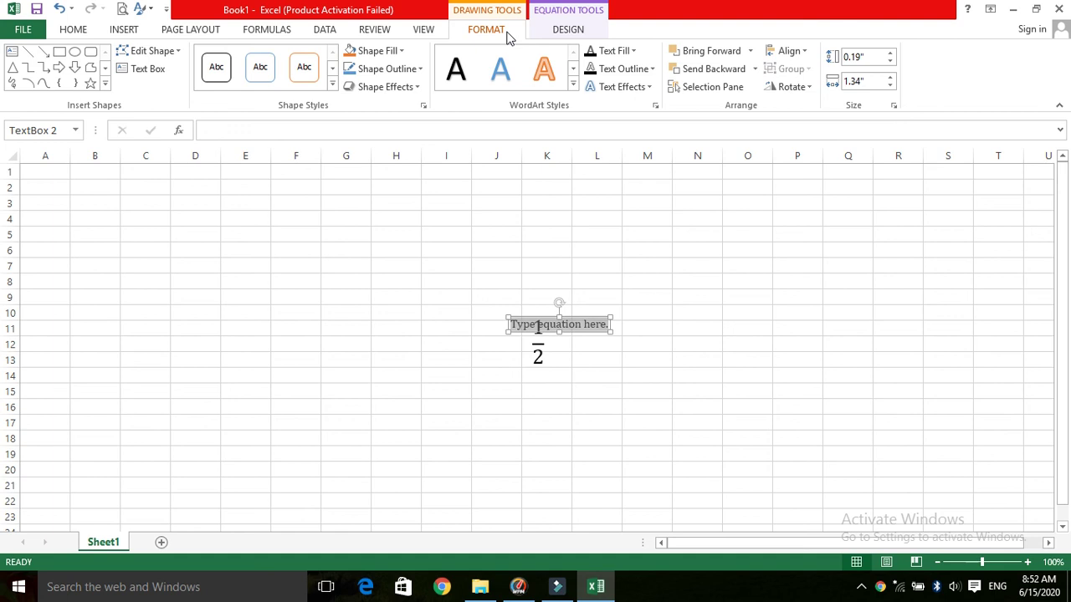
pyautogui.click(571, 31)
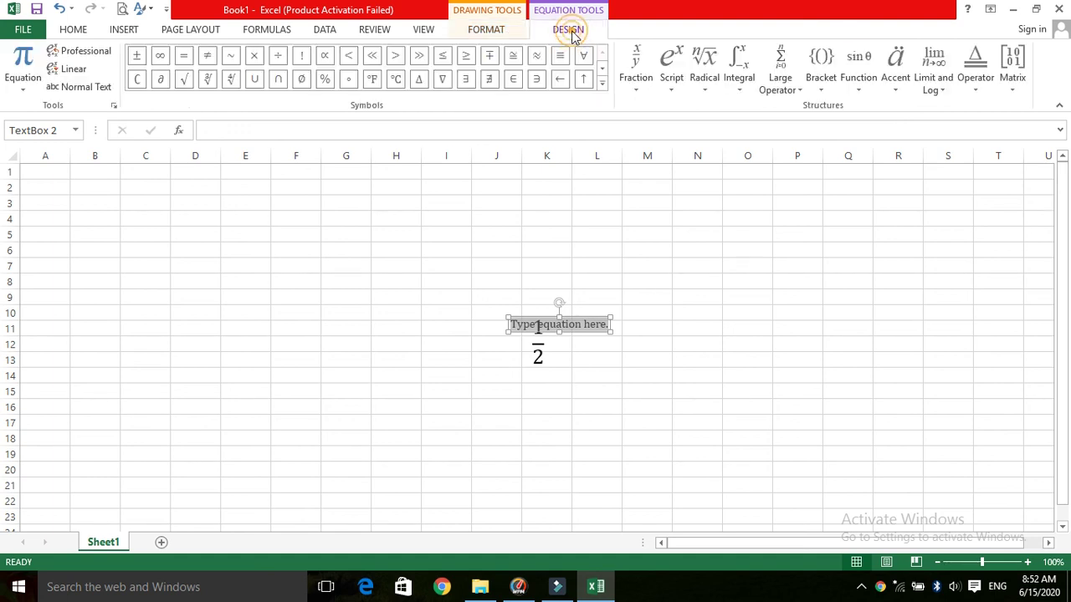